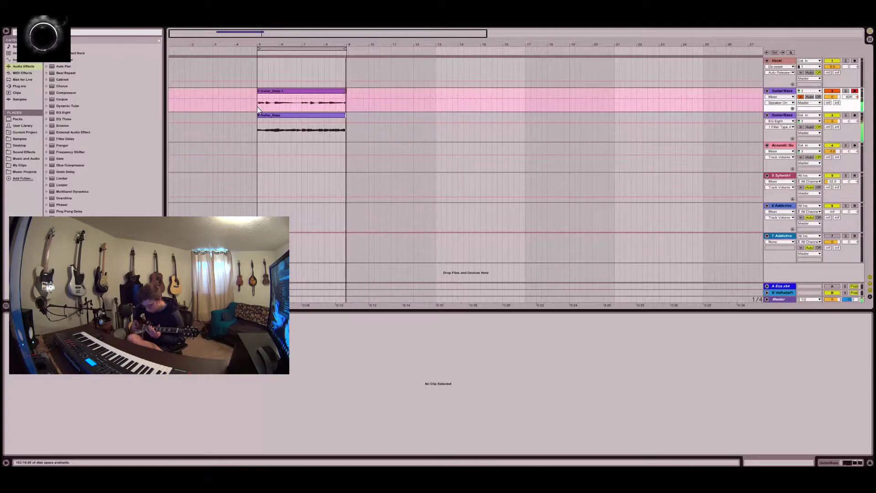
Step: Stop recording the takes on the Guitar/Bass tracks from bar 5 and close the Guitar Rig window
{"action": "key", "text": "space"}
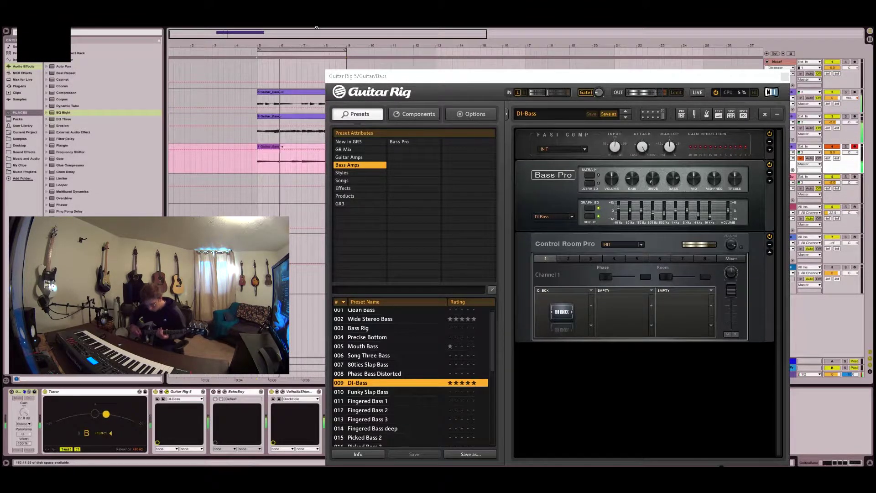
{"action": "key", "text": "space"}
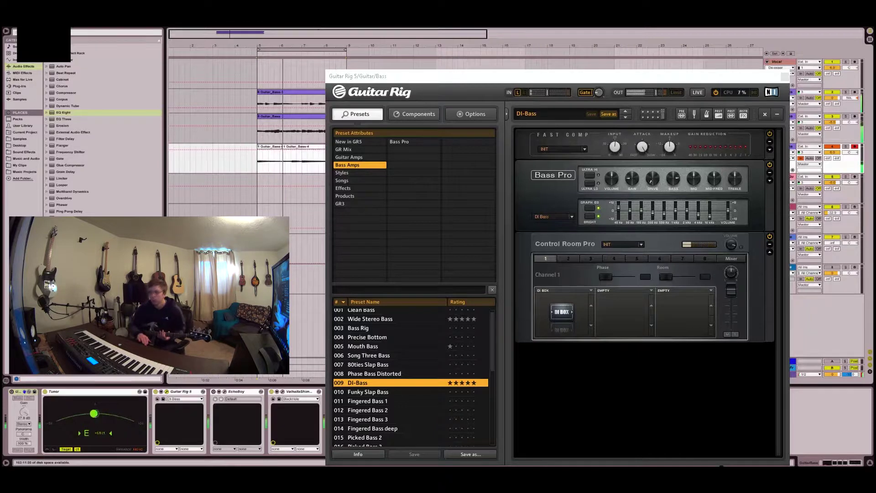
{"action": "left_click", "coordinate": [784, 76]}
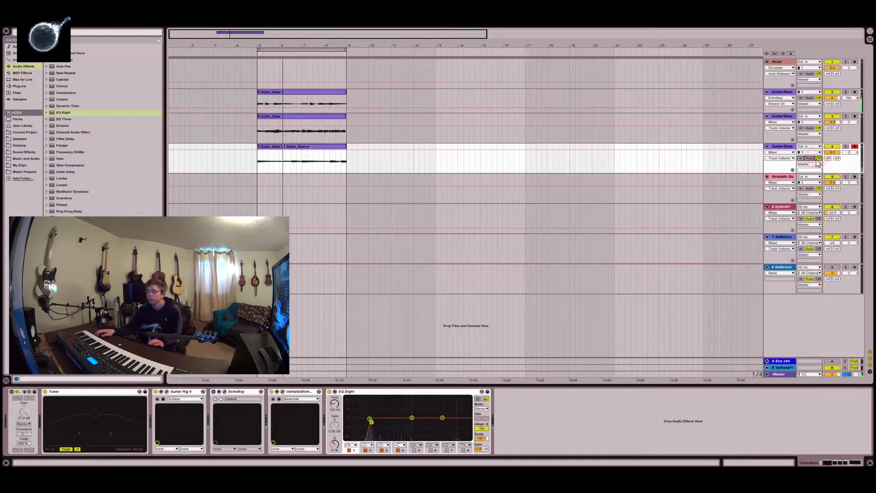
Step: Extend the new bass clip back to bar 5 so it replaces the short fragment before it
{"action": "left_click", "coordinate": [276, 158]}
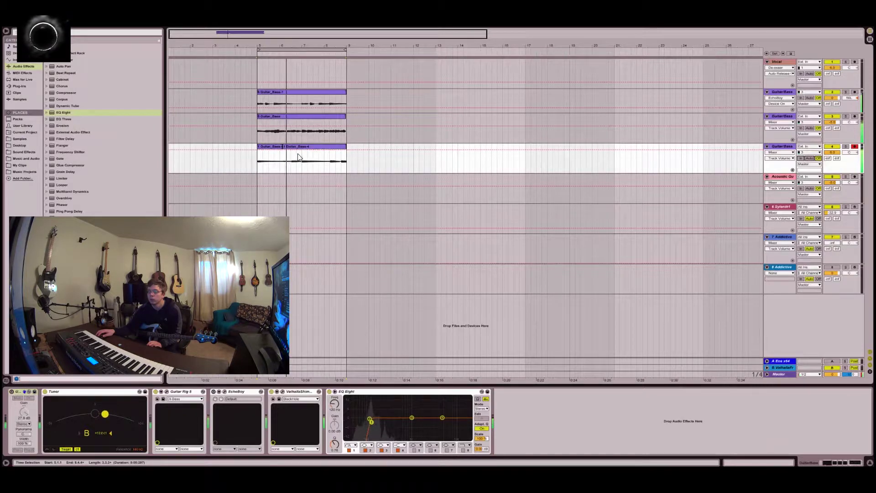
{"action": "left_click", "coordinate": [286, 146]}
{"action": "left_click_drag", "start_coordinate": [287, 146], "coordinate": [259, 147]}
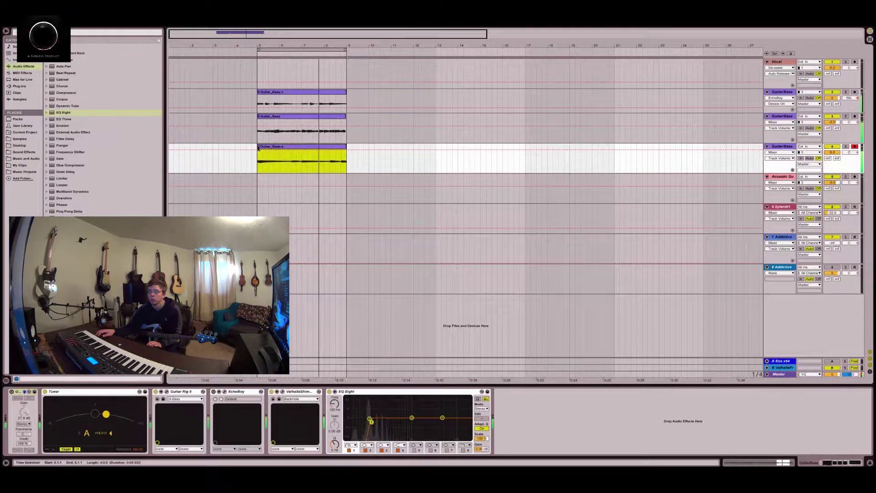
Step: Lower the bass track's volume slightly
{"action": "left_click", "coordinate": [788, 147]}
{"action": "left_click_drag", "start_coordinate": [834, 152], "coordinate": [833, 164]}
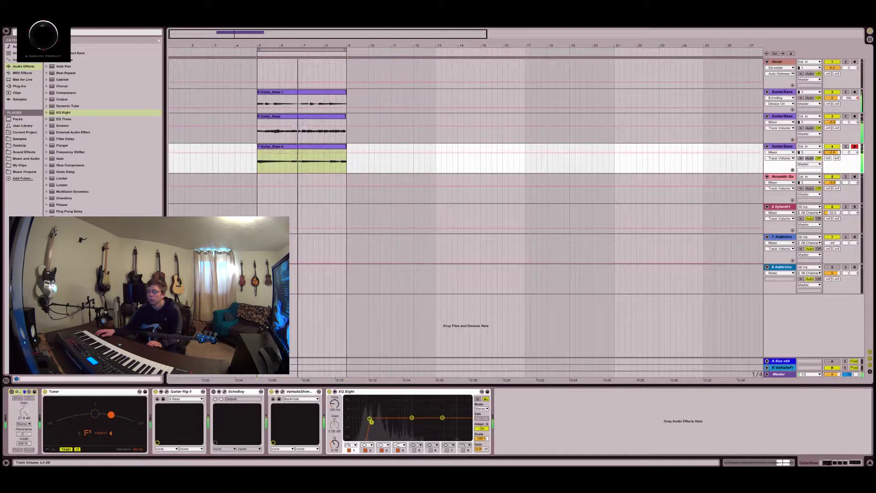
{"action": "left_click", "coordinate": [785, 147]}
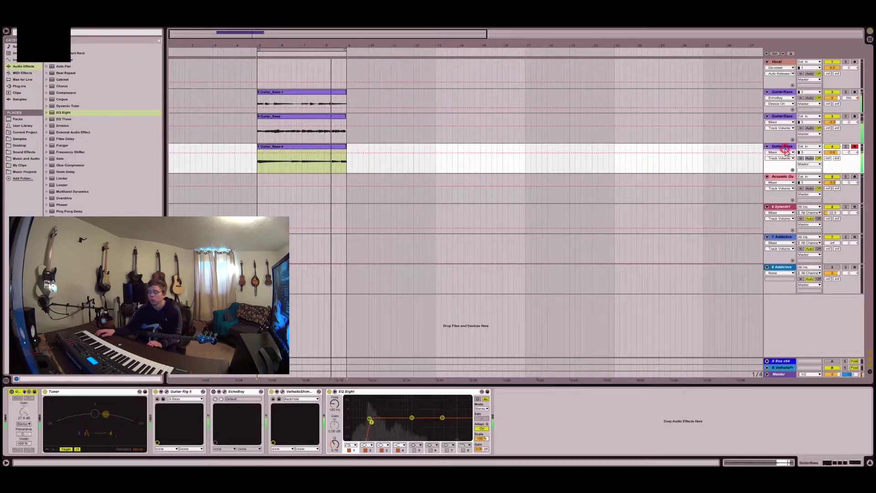
Step: In the bass track's EQ Eight, move the first band down to 30 Hz, toggle it to compare, and lower the second band slightly
{"action": "left_click", "coordinate": [372, 423]}
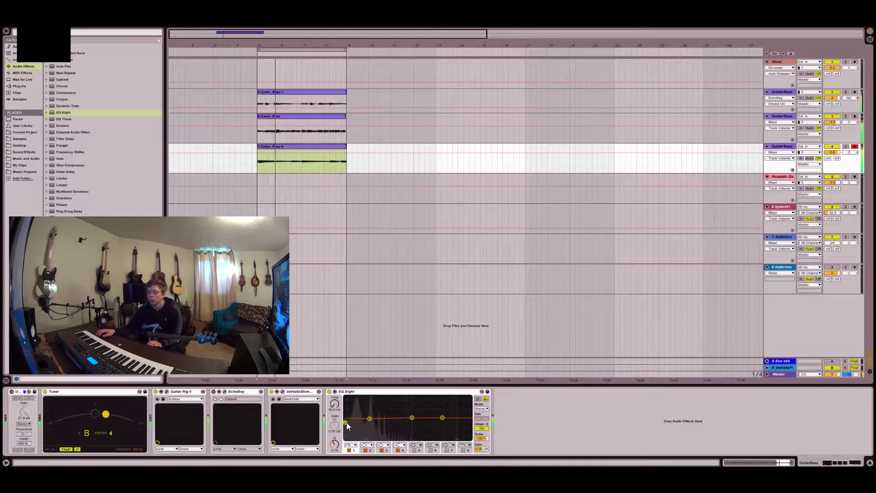
{"action": "left_click", "coordinate": [350, 446]}
{"action": "left_click", "coordinate": [349, 451]}
{"action": "left_click", "coordinate": [349, 451]}
{"action": "left_click_drag", "start_coordinate": [370, 419], "coordinate": [371, 424]}
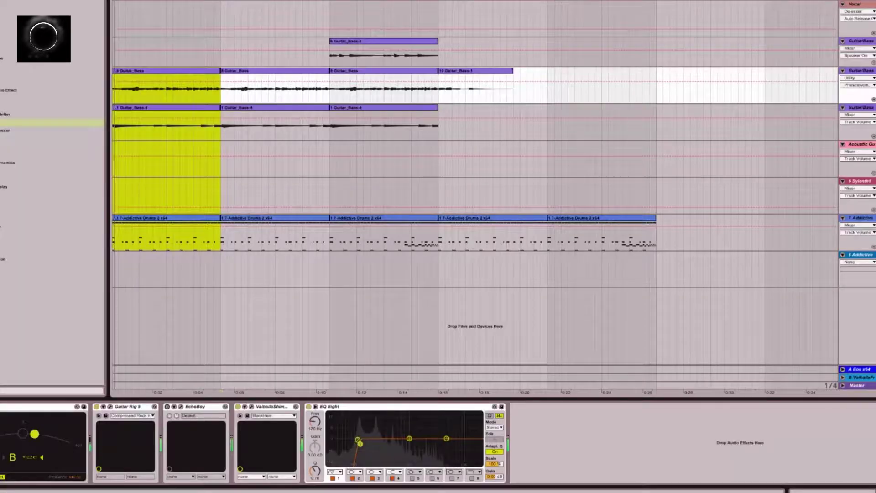
Step: Listen to the arrangement with the first Guitar/Bass track's devices shown and stop playback
{"action": "left_click", "coordinate": [270, 12]}
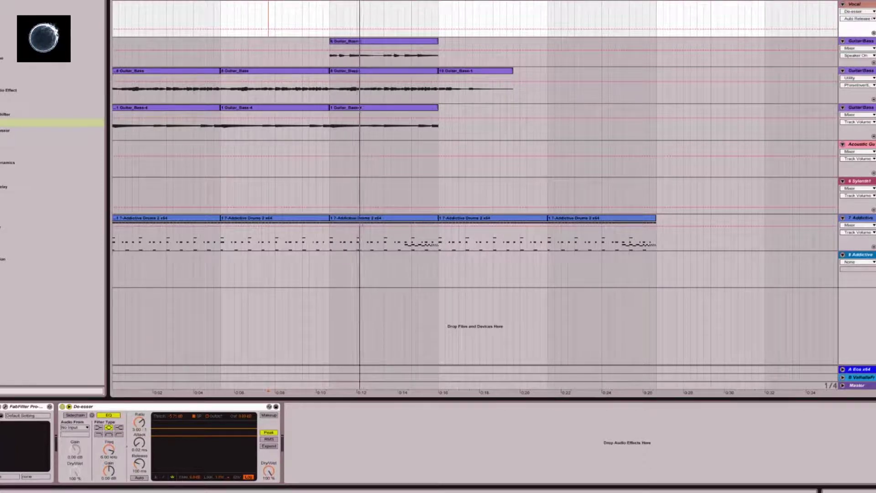
{"action": "left_click", "coordinate": [857, 42]}
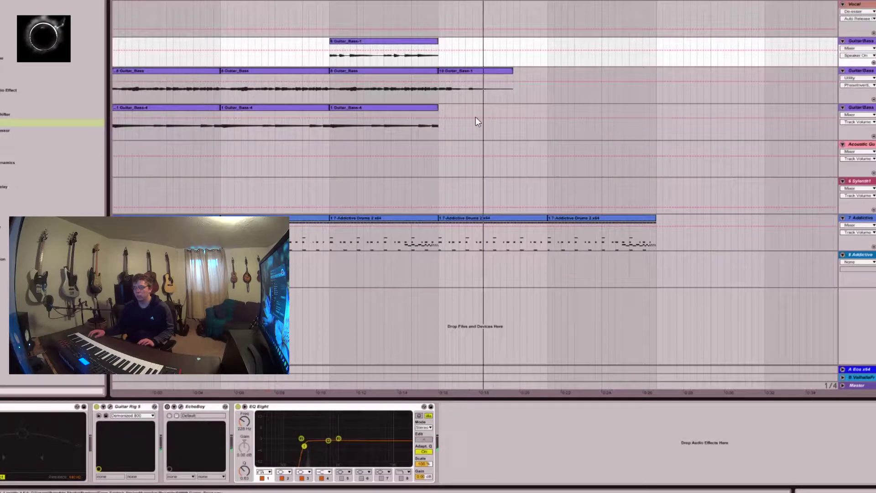
{"action": "key", "text": "space"}
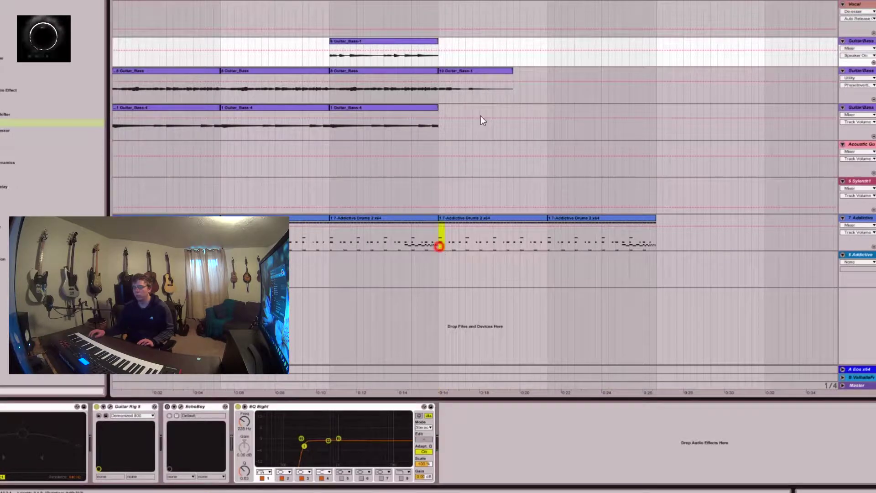
Step: Move the guitar and drum clips after the third section one four-bar section later across the tracks
{"action": "left_click_drag", "start_coordinate": [481, 116], "coordinate": [659, 95]}
{"action": "left_click_drag", "start_coordinate": [467, 70], "coordinate": [576, 74]}
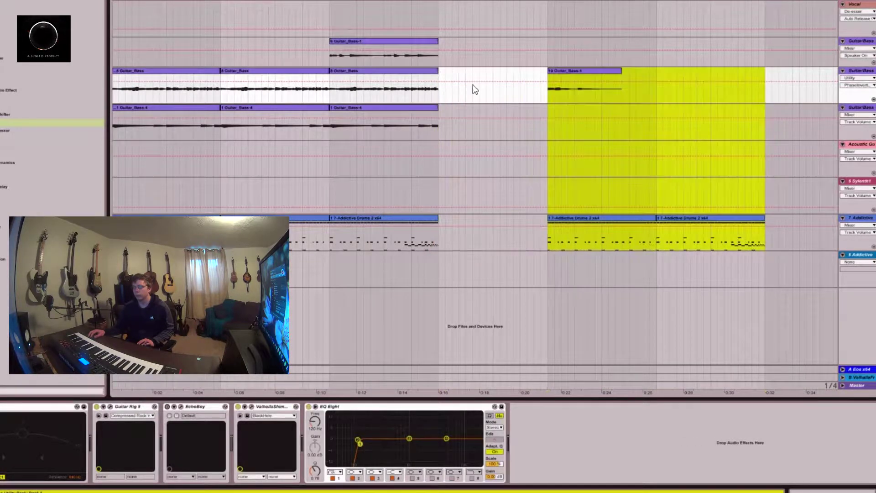
{"action": "left_click", "coordinate": [552, 72]}
Step: Duplicate the preceding four-bar section of guitar, bass and drum clips into the gap and play it back
{"action": "left_click_drag", "start_coordinate": [332, 53], "coordinate": [436, 244]}
{"action": "key", "text": "ctrl+d"}
{"action": "key", "text": "space"}
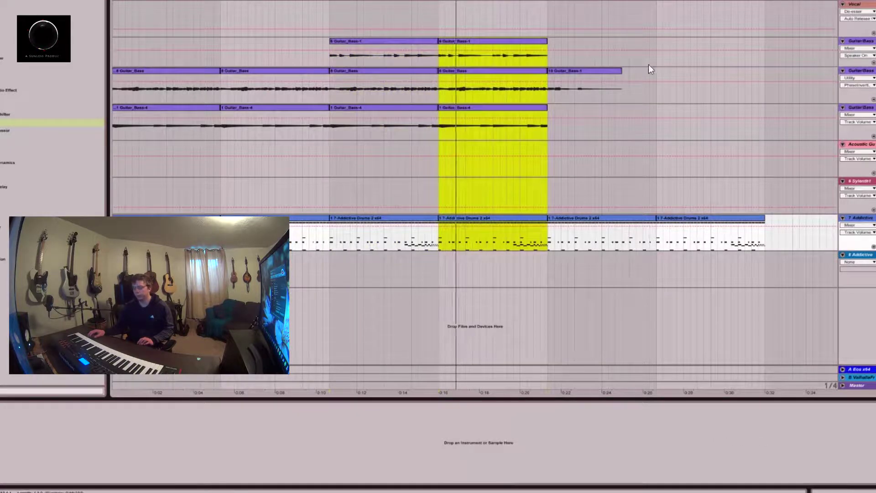
{"action": "left_click", "coordinate": [859, 70]}
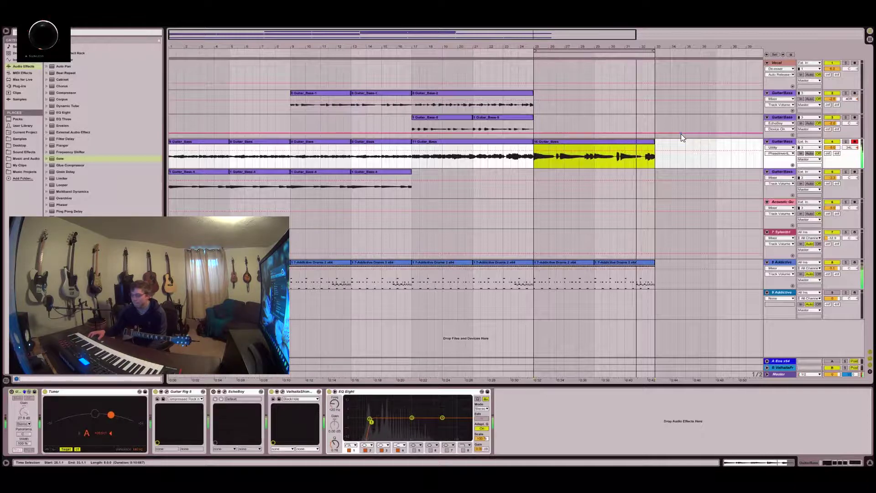
Step: Open the guitar clip at bar 25 and insert warp markers at the end of the last sustained note and the final phrase
{"action": "double_click", "coordinate": [645, 155]}
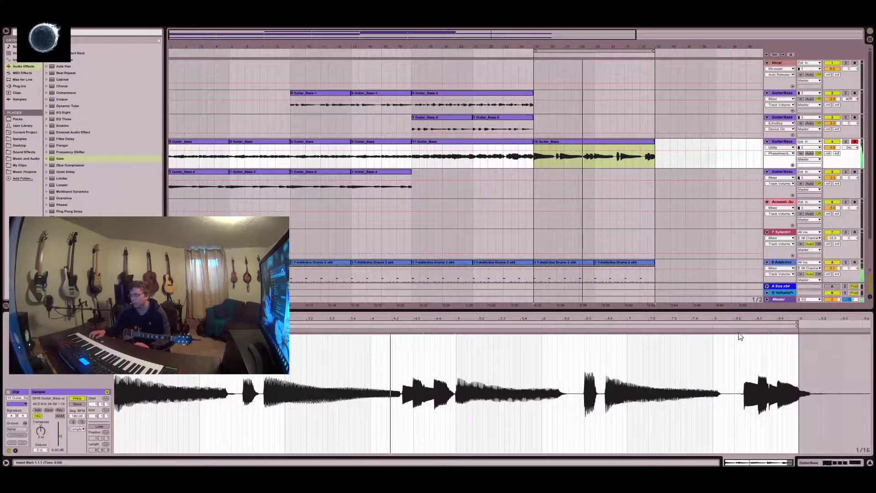
{"action": "left_click", "coordinate": [715, 334]}
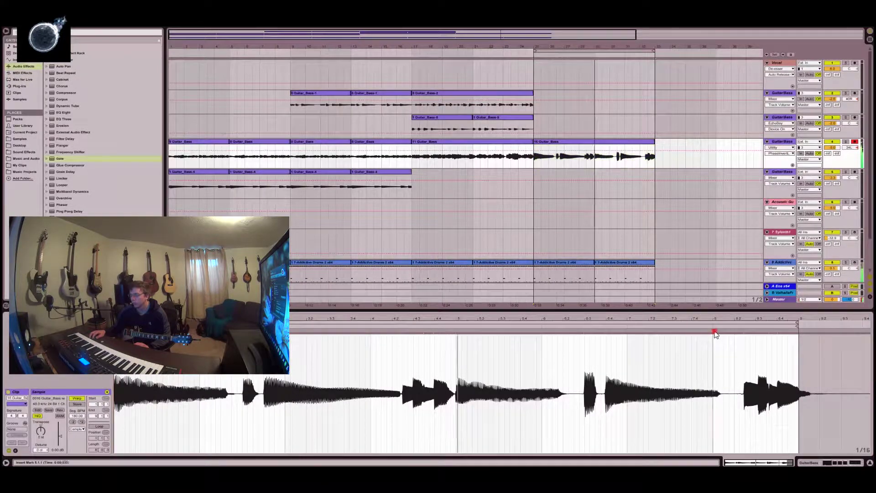
{"action": "double_click", "coordinate": [745, 332]}
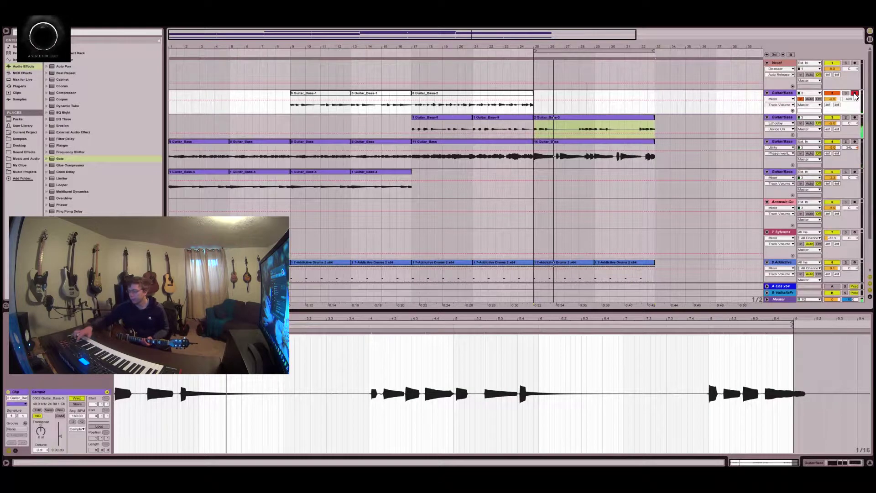
Step: Record the guitar part from bar 25 on the first Guitar/Bass track and insert warp markers on two consecutive notes of the take
{"action": "key", "text": "F9"}
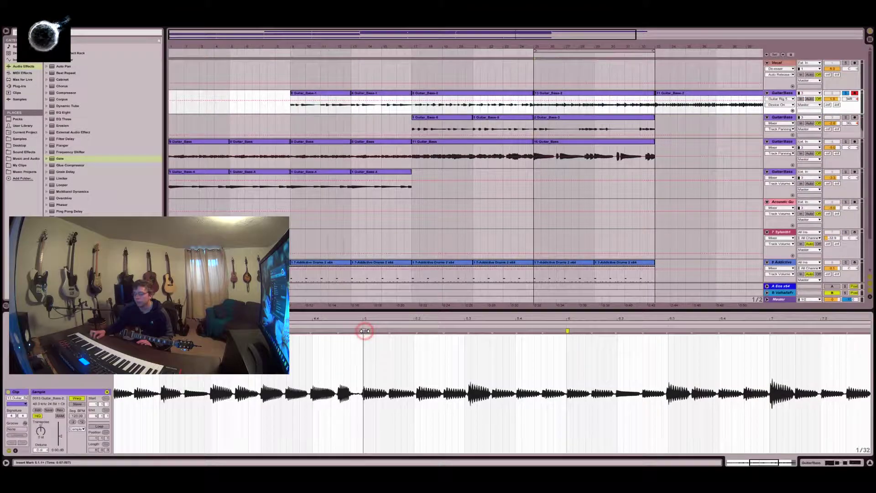
{"action": "double_click", "coordinate": [415, 332]}
{"action": "double_click", "coordinate": [440, 331]}
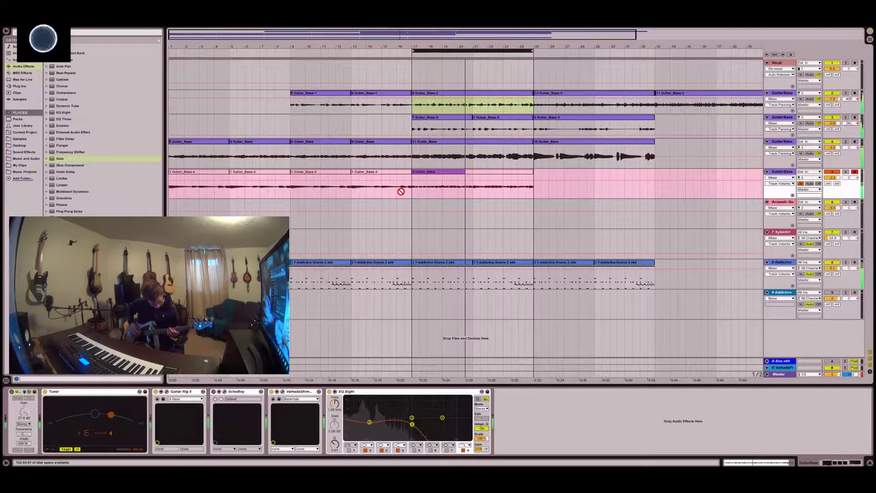
Step: Record bass takes over bars 17 to 25 and 25 to 33 on the fourth Guitar/Bass track
{"action": "key", "text": "space"}
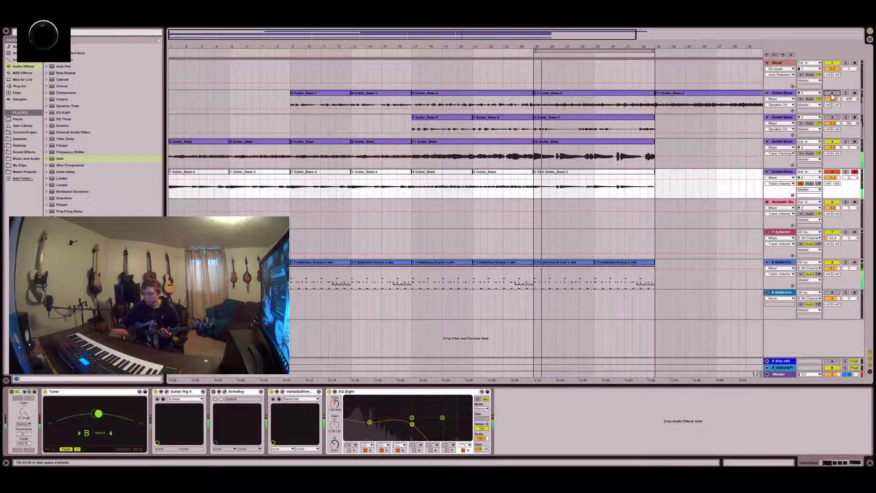
{"action": "key", "text": "space"}
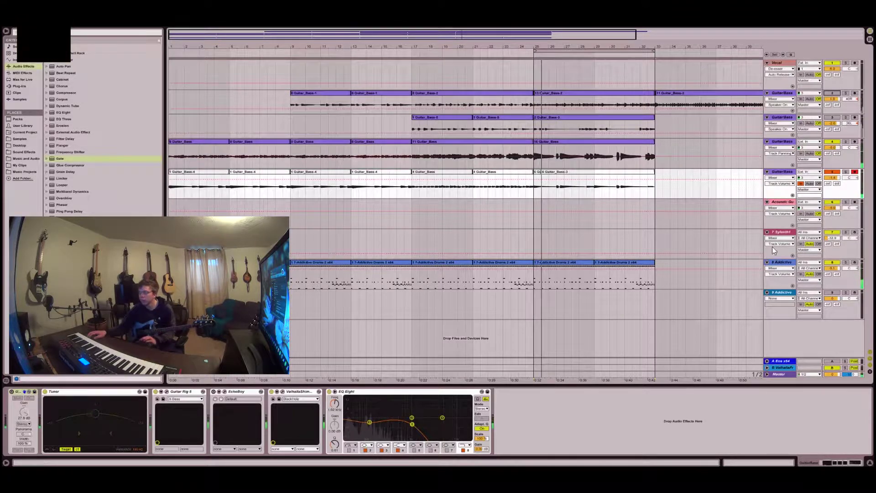
{"action": "left_click", "coordinate": [546, 173]}
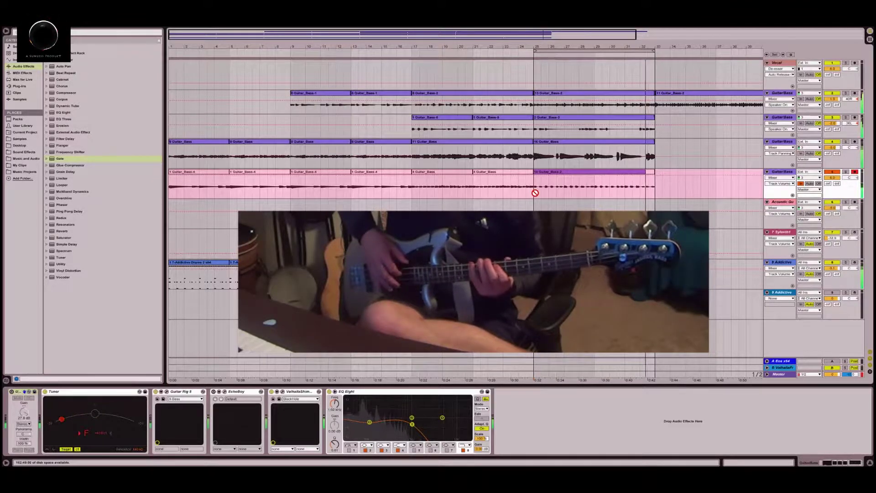
{"action": "key", "text": "space"}
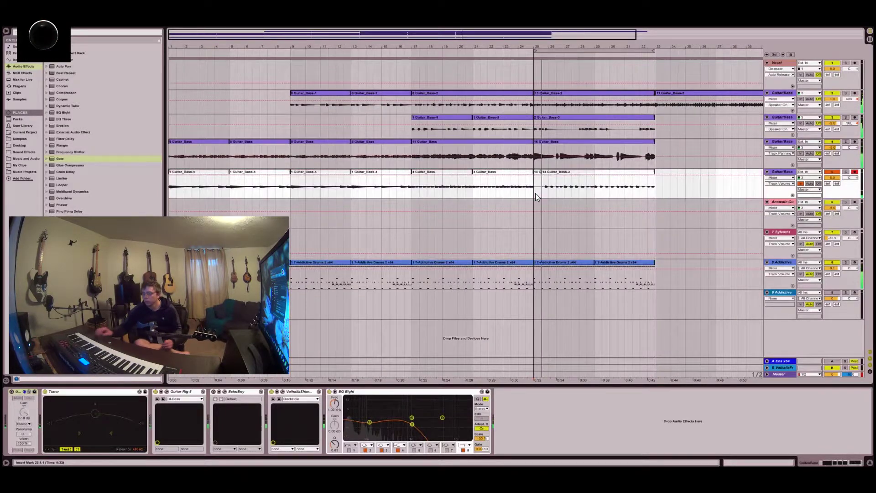
Step: Audition the Guitar Rig bass amp presets on the bass track, including Wide Stereo Bass, and load Jump Bass
{"action": "left_click", "coordinate": [381, 349]}
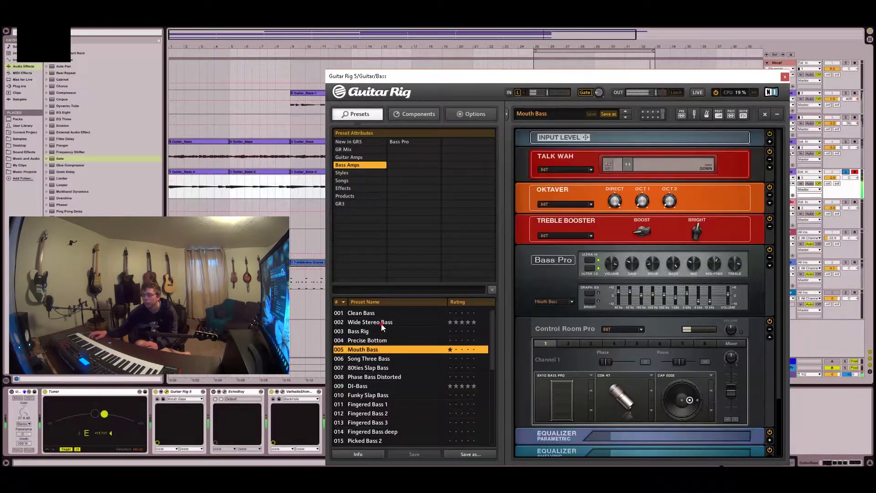
{"action": "left_click", "coordinate": [381, 322]}
{"action": "scroll", "coordinate": [373, 426], "scroll_direction": "down", "scroll_amount": 1}
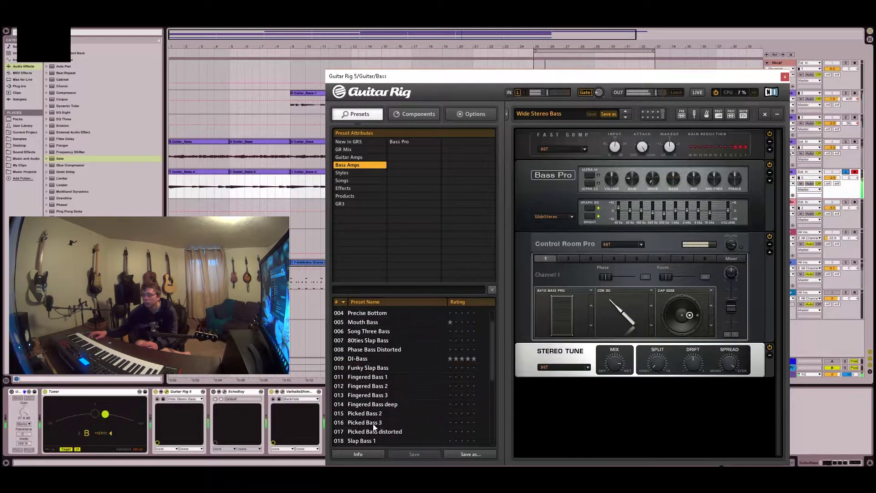
{"action": "left_click", "coordinate": [373, 423]}
{"action": "scroll", "coordinate": [374, 423], "scroll_direction": "down", "scroll_amount": 2}
{"action": "left_click", "coordinate": [373, 423]}
{"action": "scroll", "coordinate": [373, 423], "scroll_direction": "down", "scroll_amount": 2}
{"action": "left_click", "coordinate": [374, 423]}
{"action": "scroll", "coordinate": [373, 422], "scroll_direction": "down", "scroll_amount": 2}
{"action": "left_click", "coordinate": [372, 422]}
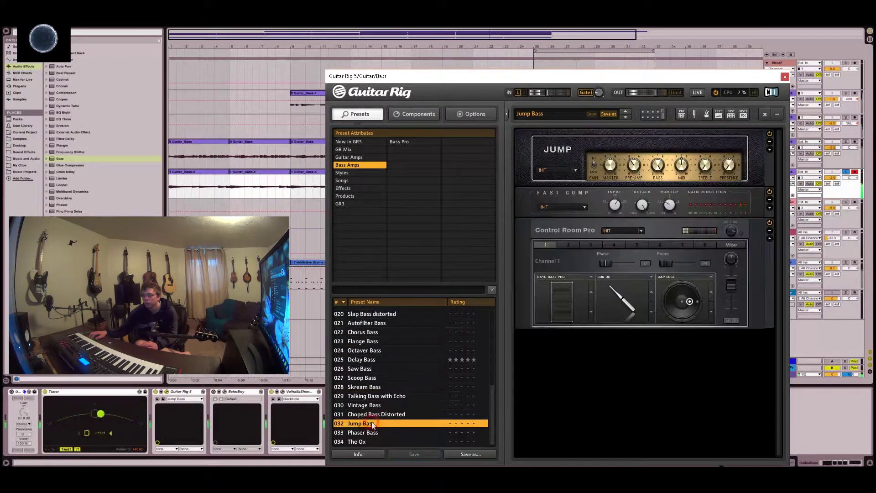
Step: Raise the bass track's volume slightly and turn off its solo
{"action": "left_click_drag", "start_coordinate": [833, 177], "coordinate": [833, 174]}
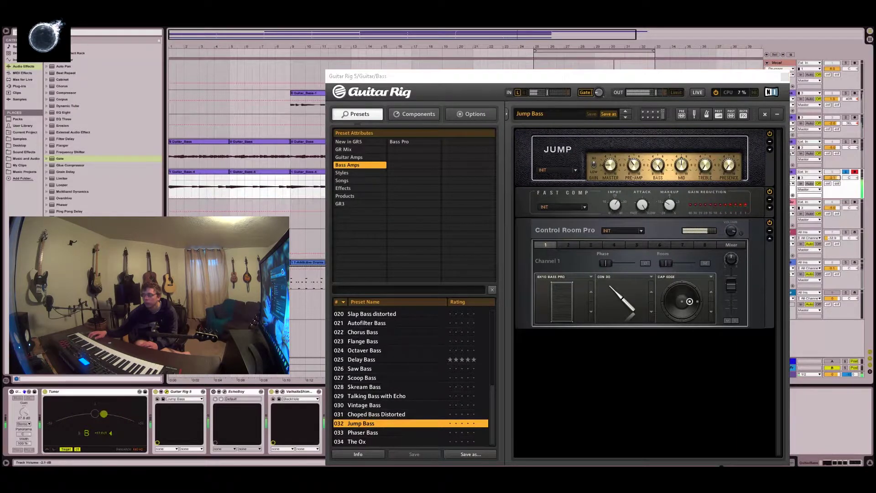
{"action": "left_click", "coordinate": [846, 173]}
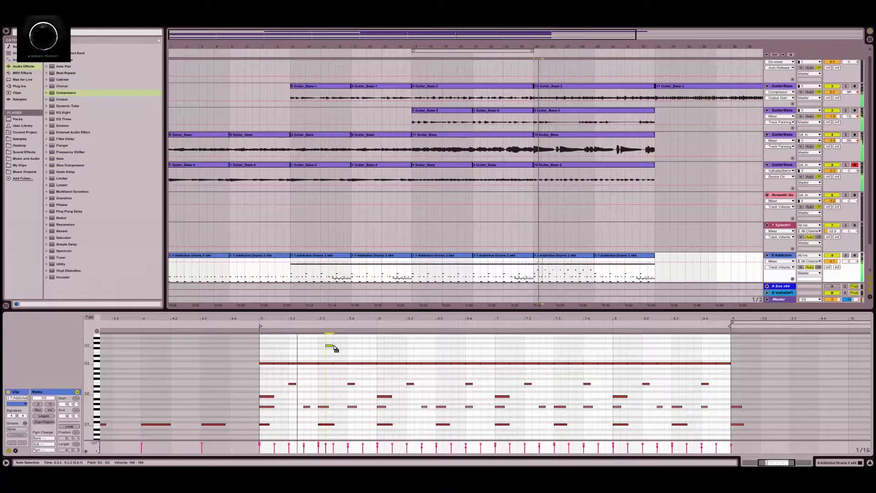
Step: Try the D3 drum note at 6.1.3, delete it, and select the drum clip at bar 25
{"action": "left_click_drag", "start_coordinate": [336, 349], "coordinate": [399, 362]}
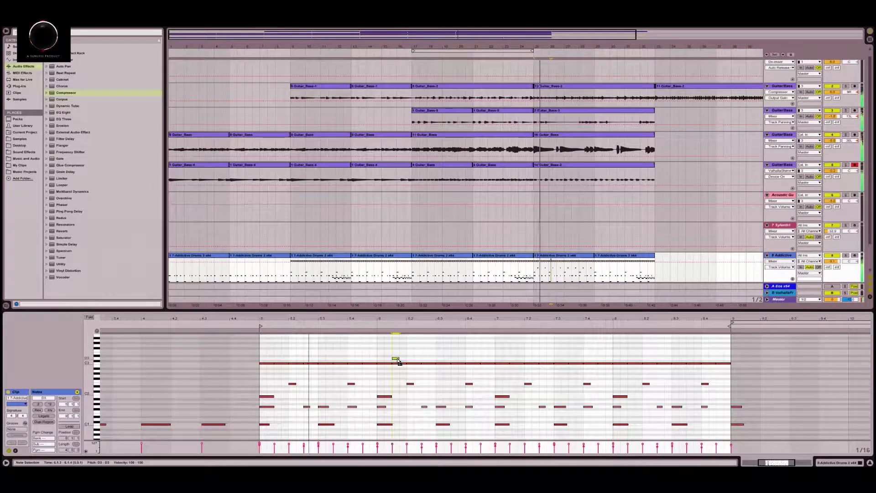
{"action": "double_click", "coordinate": [397, 360]}
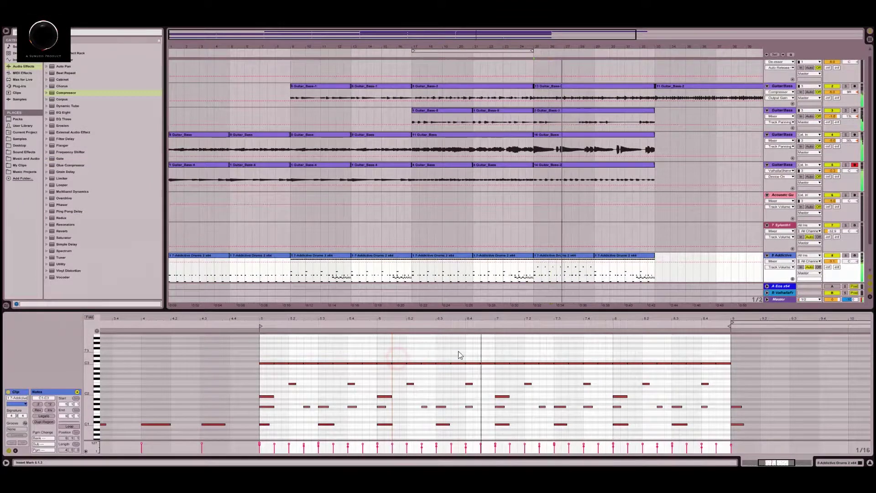
{"action": "left_click", "coordinate": [576, 258]}
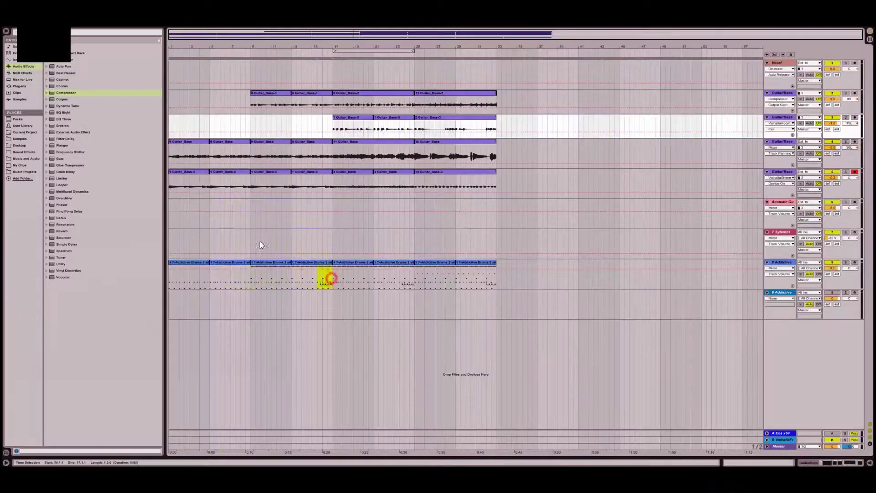
Step: Colour all guitar, bass and drum clips in bars 1 to 17 blue
{"action": "left_click_drag", "start_coordinate": [328, 276], "coordinate": [152, 96]}
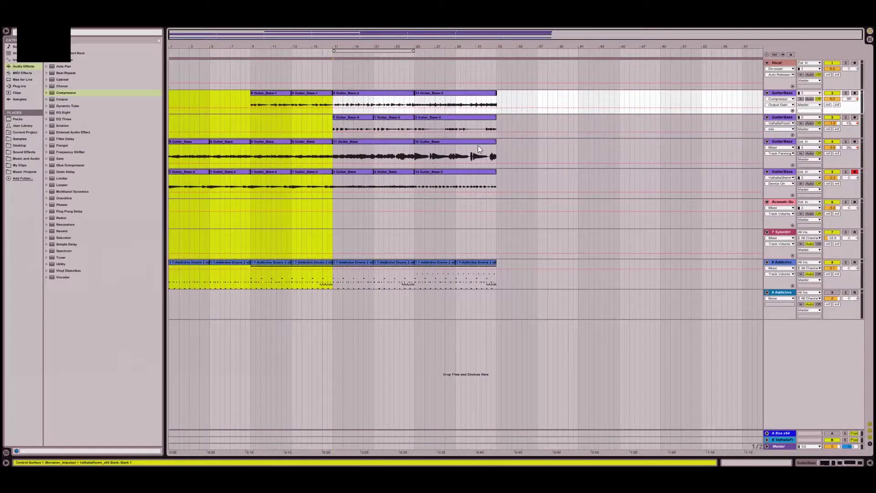
{"action": "right_click", "coordinate": [320, 92]}
{"action": "left_click", "coordinate": [360, 177]}
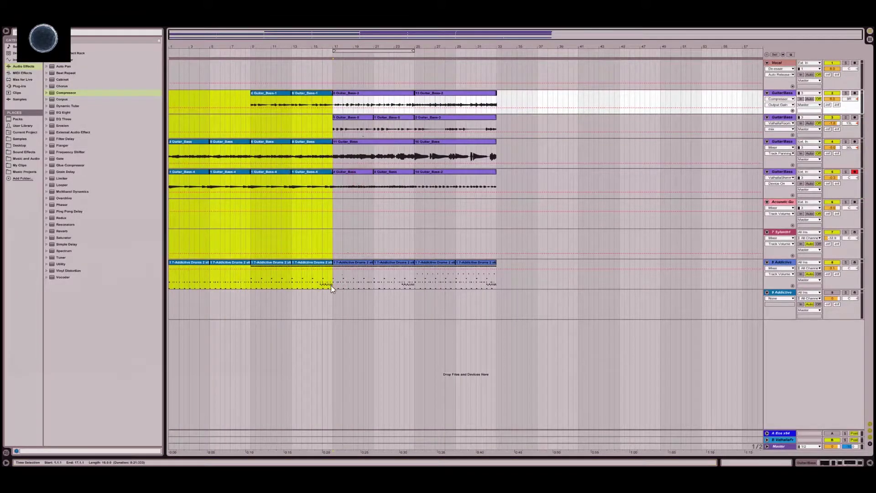
Step: Colour all guitar, bass and drum clips in bars 17 to 25 brown
{"action": "left_click_drag", "start_coordinate": [332, 286], "coordinate": [413, 103]}
{"action": "right_click", "coordinate": [411, 94]}
{"action": "left_click", "coordinate": [428, 177]}
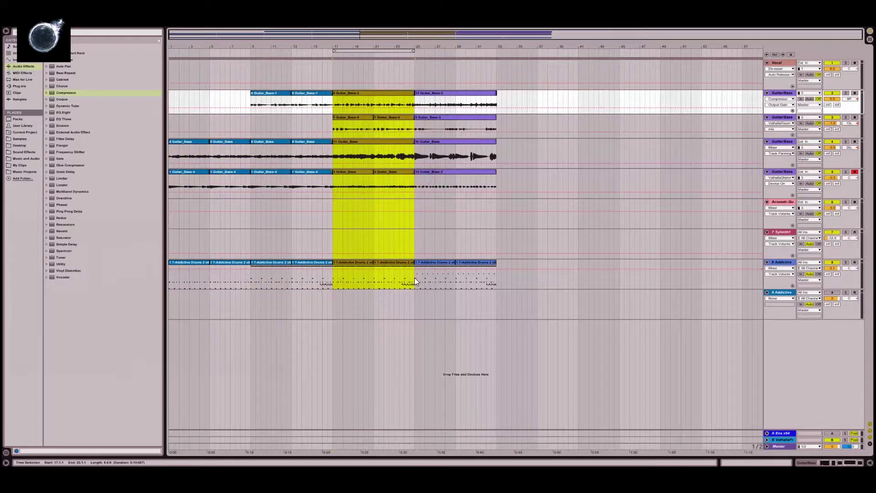
Step: Colour all guitar, bass and drum clips in bars 25 to 33 red
{"action": "left_click_drag", "start_coordinate": [415, 278], "coordinate": [495, 92]}
{"action": "right_click", "coordinate": [494, 92]}
{"action": "left_click", "coordinate": [499, 176]}
Step: Duplicate all guitar, bass and drum clips of bars 1 to 33 into bars 33 to 65
{"action": "left_click_drag", "start_coordinate": [413, 287], "coordinate": [316, 78]}
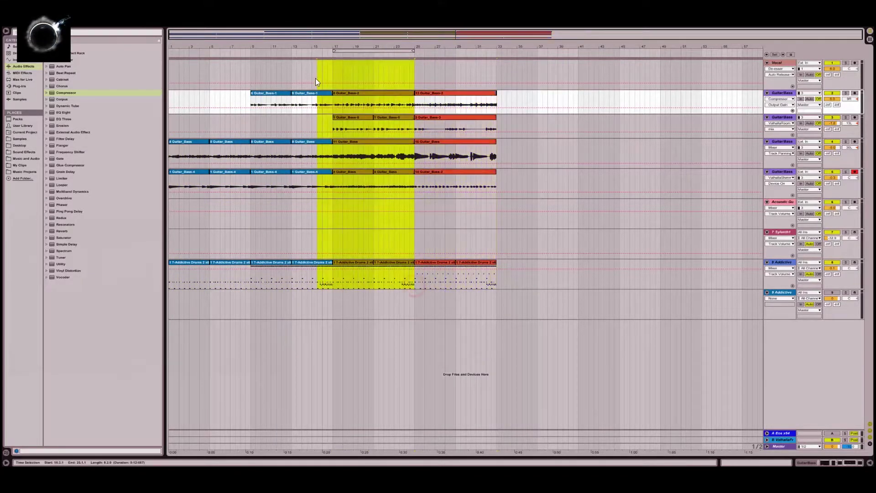
{"action": "left_click_drag", "start_coordinate": [341, 277], "coordinate": [159, 99]}
{"action": "key", "text": "ctrl+d"}
{"action": "key", "text": "ctrl+d"}
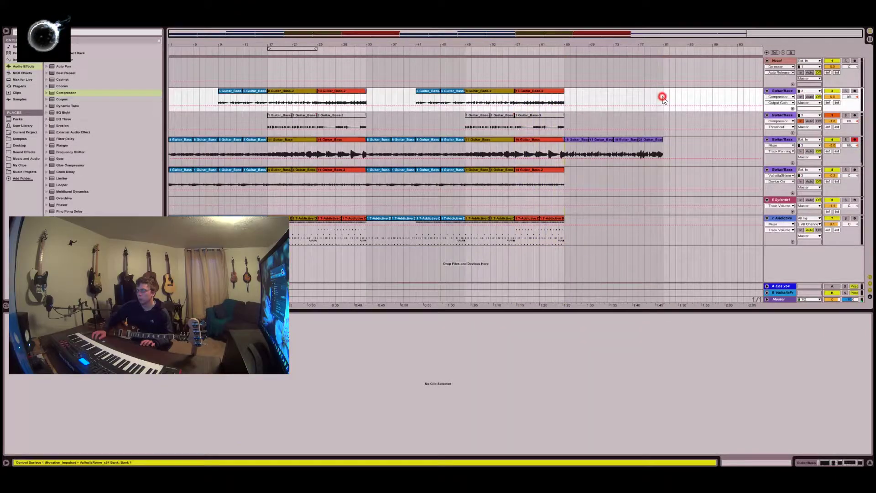
Step: Copy the red clips on all tracks into bars 81 to 97 and turn off the second Guitar/Bass track's monitoring
{"action": "left_click_drag", "start_coordinate": [661, 94], "coordinate": [712, 241]}
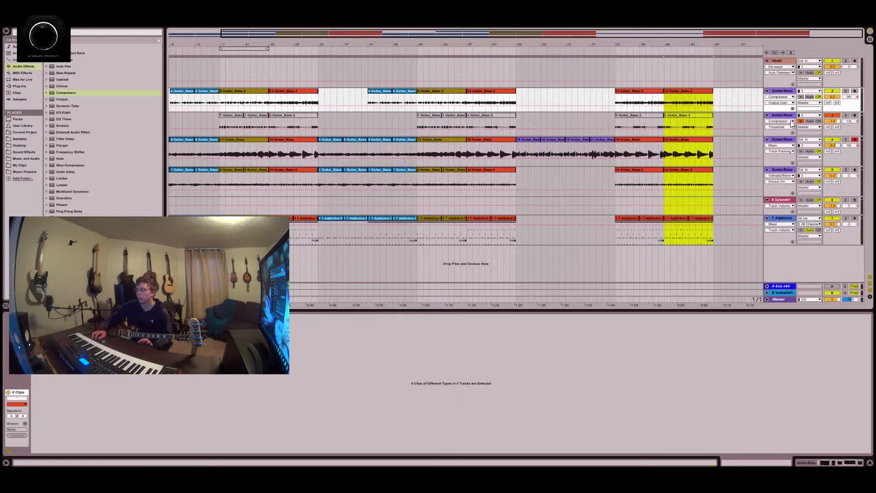
{"action": "left_click", "coordinate": [818, 123]}
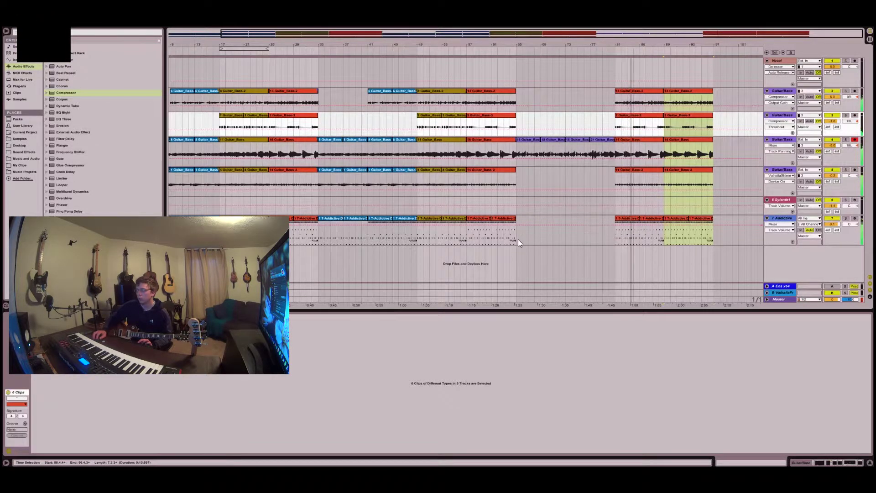
Step: Copy the blue drum clips of bars 33 to 41 to bar 65 and the brown ones of bars 49 to 57 to bar 73
{"action": "left_click_drag", "start_coordinate": [517, 242], "coordinate": [466, 227]}
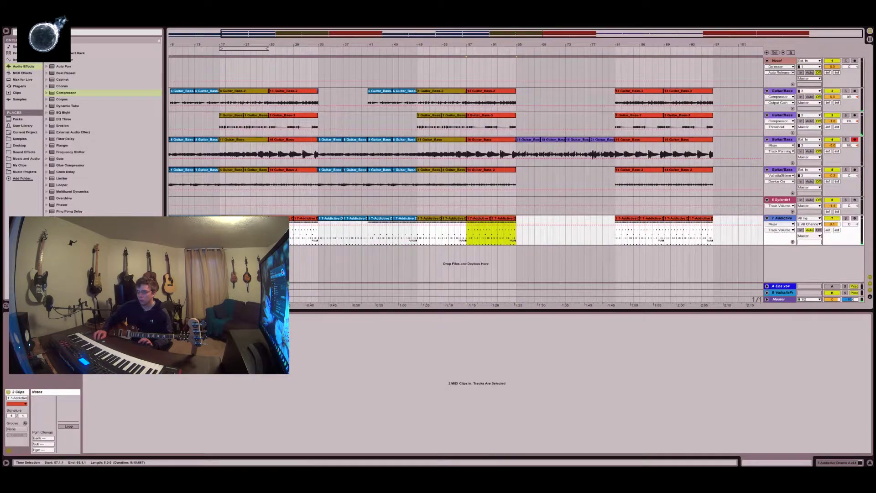
{"action": "left_click_drag", "start_coordinate": [368, 233], "coordinate": [316, 216]}
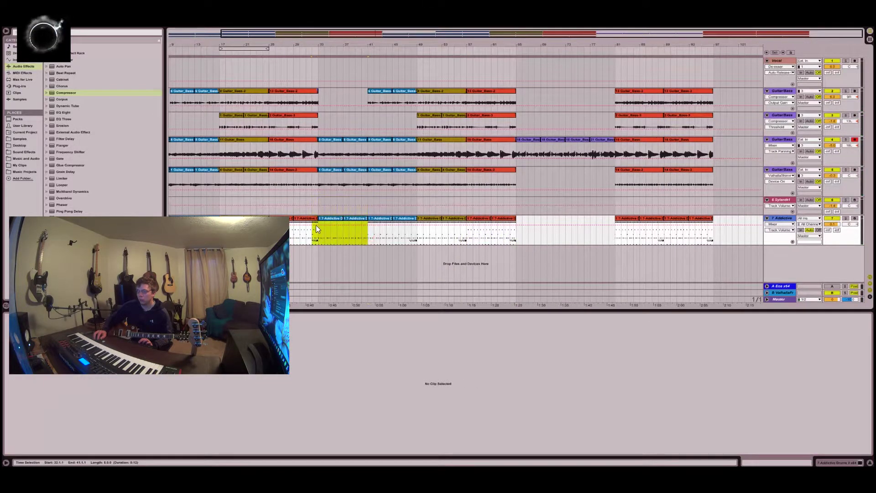
{"action": "left_click", "coordinate": [318, 224]}
{"action": "left_click", "coordinate": [517, 236]}
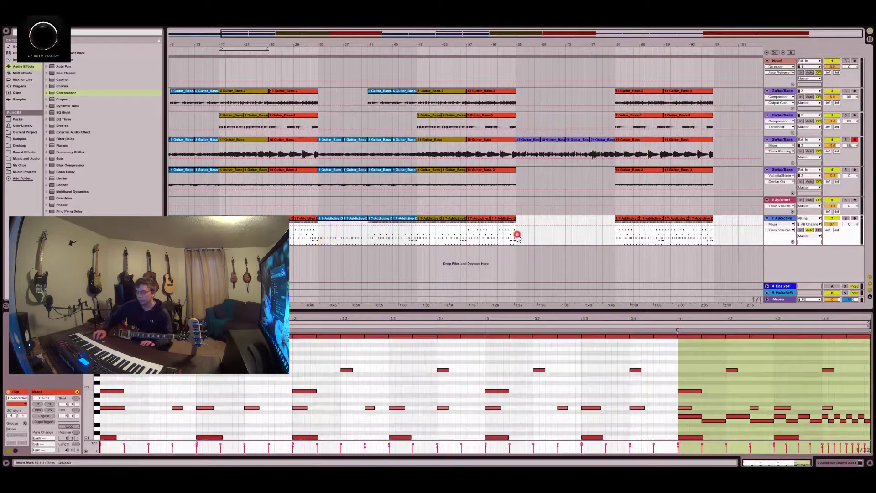
{"action": "key", "text": "ctrl+v"}
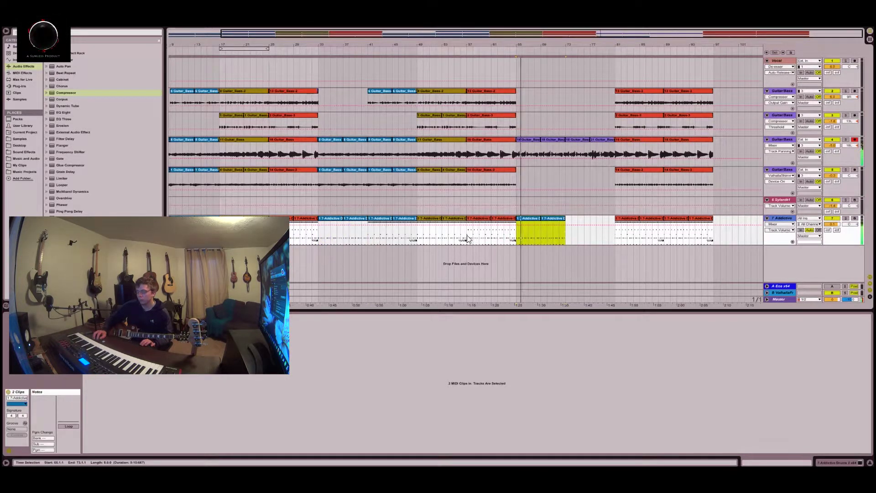
{"action": "left_click_drag", "start_coordinate": [418, 234], "coordinate": [466, 231]}
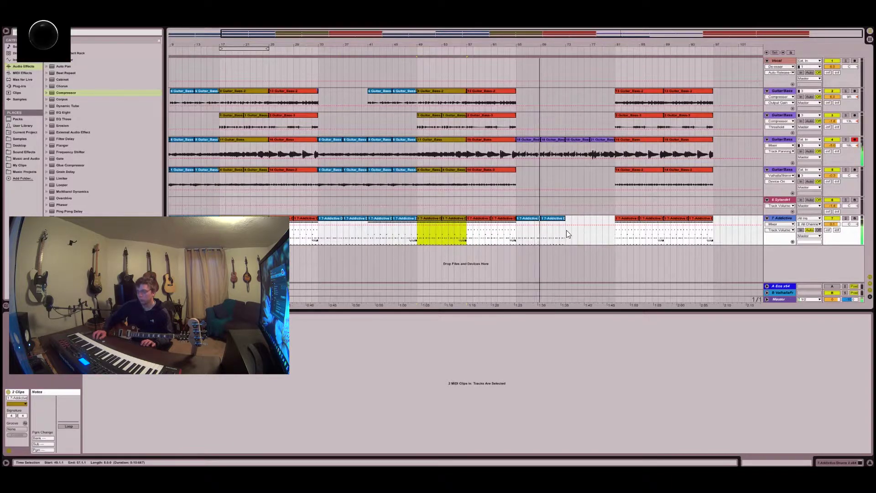
{"action": "key", "text": "ctrl+v"}
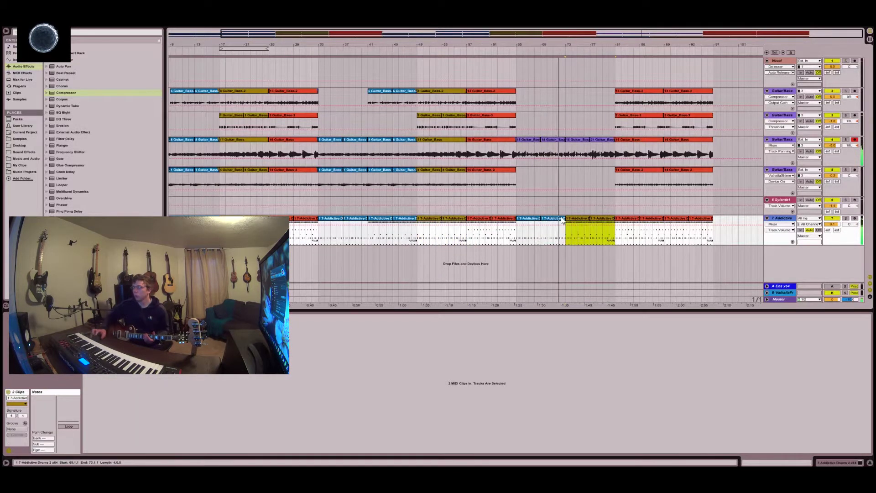
Step: Set the second Guitar/Bass track's monitoring to In and arm it for recording
{"action": "left_click", "coordinate": [802, 122]}
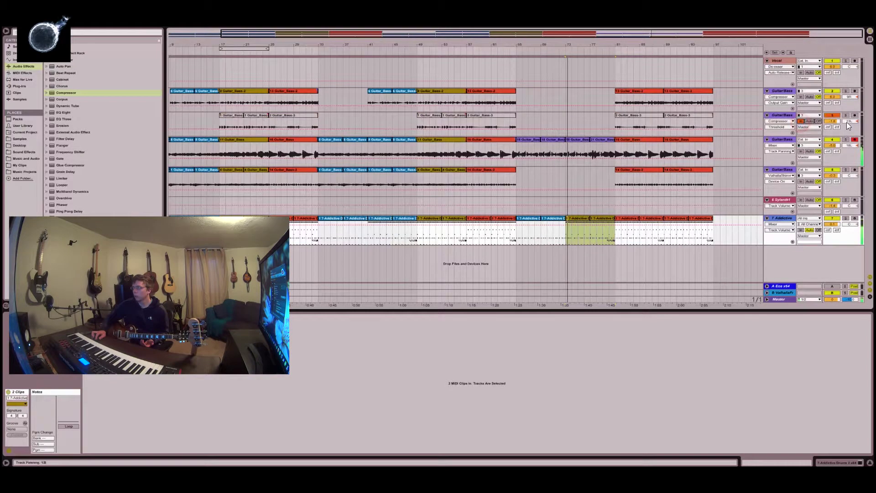
{"action": "left_click", "coordinate": [857, 116]}
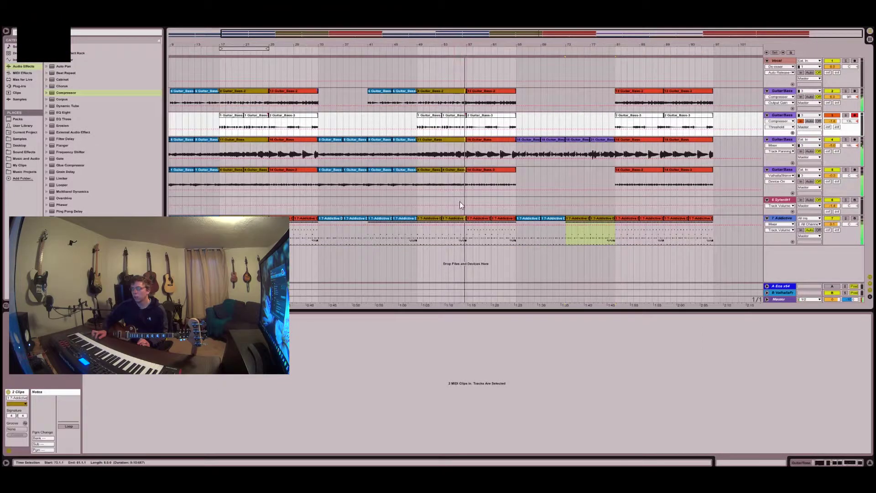
Step: Copy the last two brown bars before bar 57 to bars 79 to 81 on all tracks and play from around bar 78
{"action": "left_click_drag", "start_coordinate": [463, 230], "coordinate": [605, 91]}
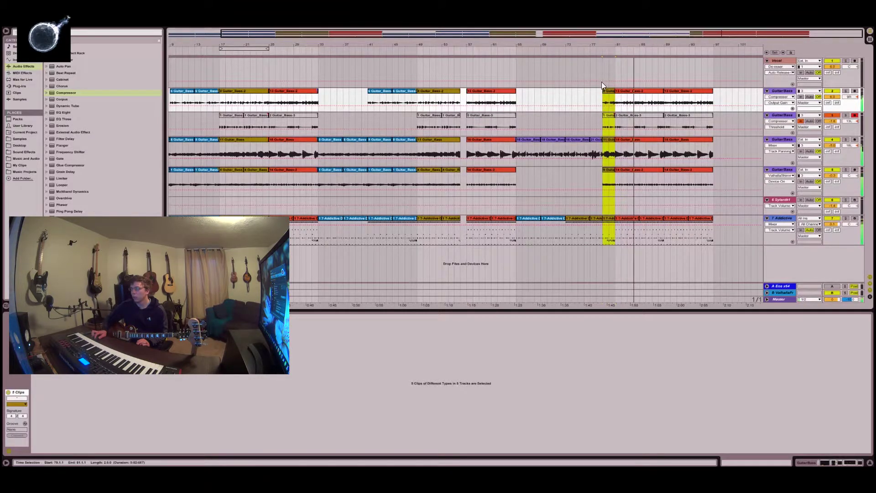
{"action": "left_click", "coordinate": [597, 48]}
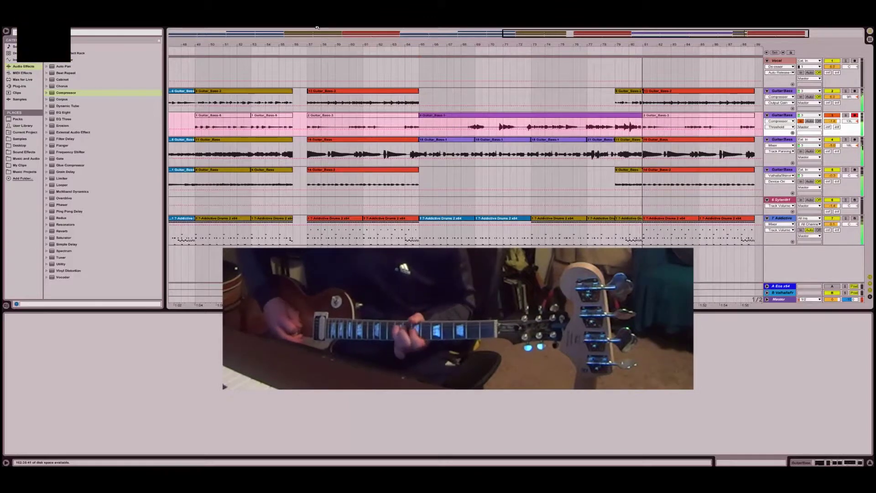
Step: Stop recording on the second Guitar/Bass track and copy the new take from bar 65 to the first Guitar/Bass track
{"action": "key", "text": "space"}
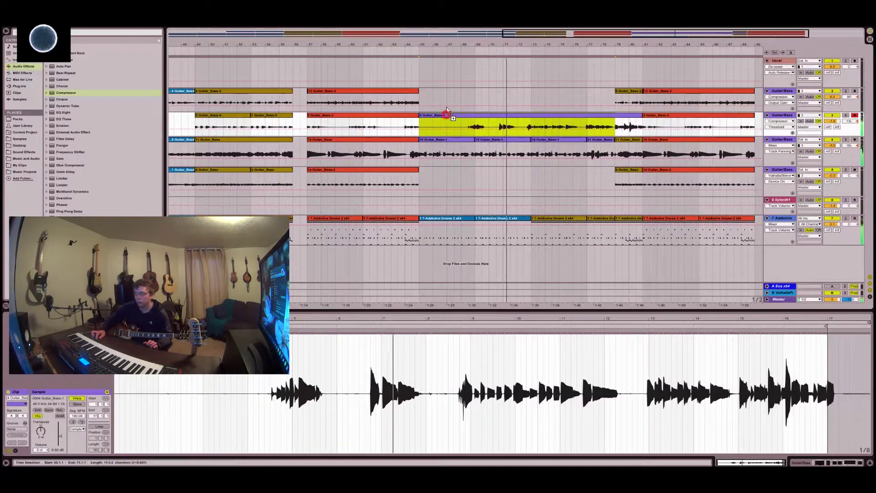
{"action": "left_click_drag", "start_coordinate": [448, 120], "coordinate": [446, 107]}
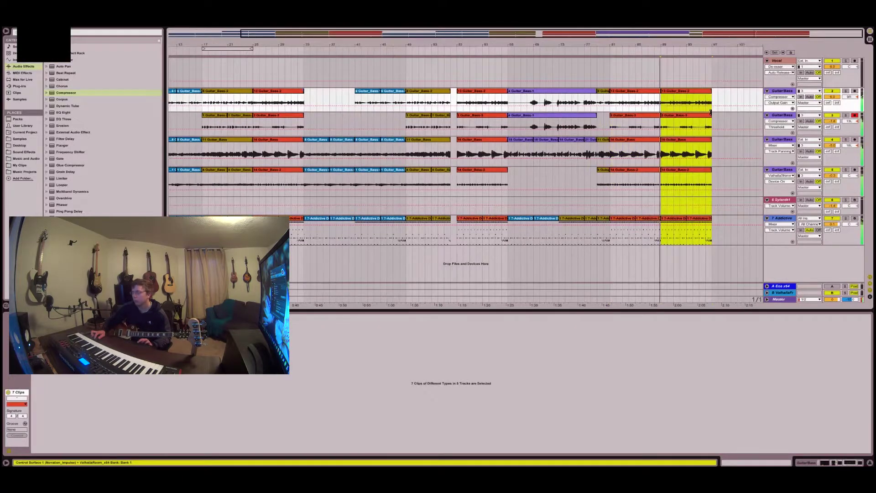
Step: Duplicate the second Guitar/Bass track and delete the copy's clips before bar 89
{"action": "right_click", "coordinate": [785, 116]}
{"action": "left_click", "coordinate": [796, 132]}
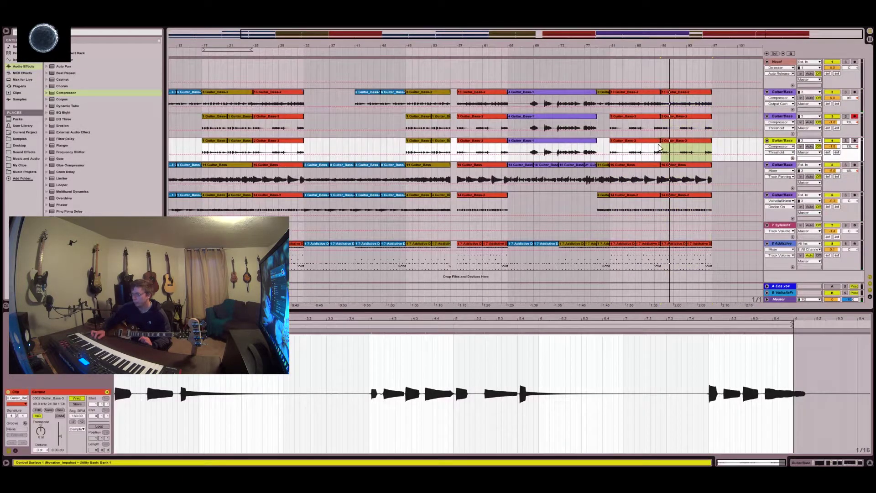
{"action": "left_click_drag", "start_coordinate": [661, 147], "coordinate": [143, 144]}
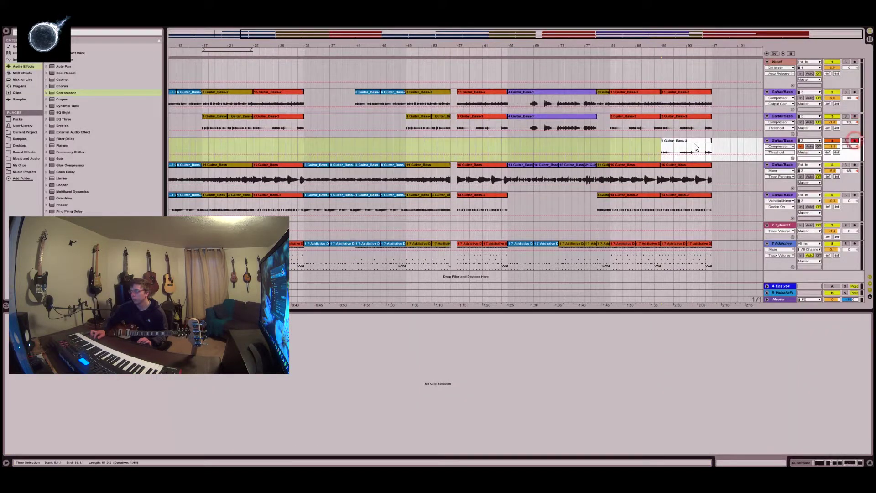
Step: Record a new guitar part from bar 89 on the duplicated Guitar/Bass track and adjust its panning
{"action": "left_click", "coordinate": [663, 151]}
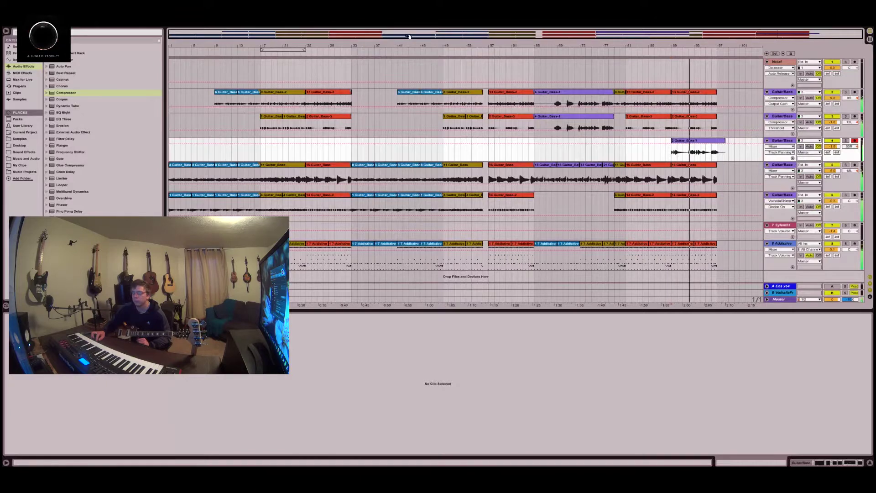
{"action": "left_click_drag", "start_coordinate": [850, 146], "coordinate": [853, 156]}
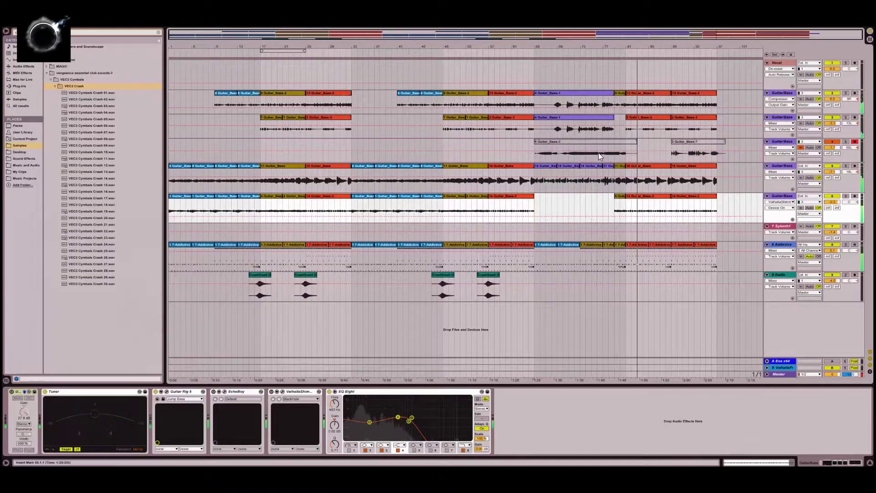
Step: Copy bars 74 to 81 of the third Guitar/Bass track's new take to bar 65 and trim the take at bar 81
{"action": "left_click", "coordinate": [587, 158]}
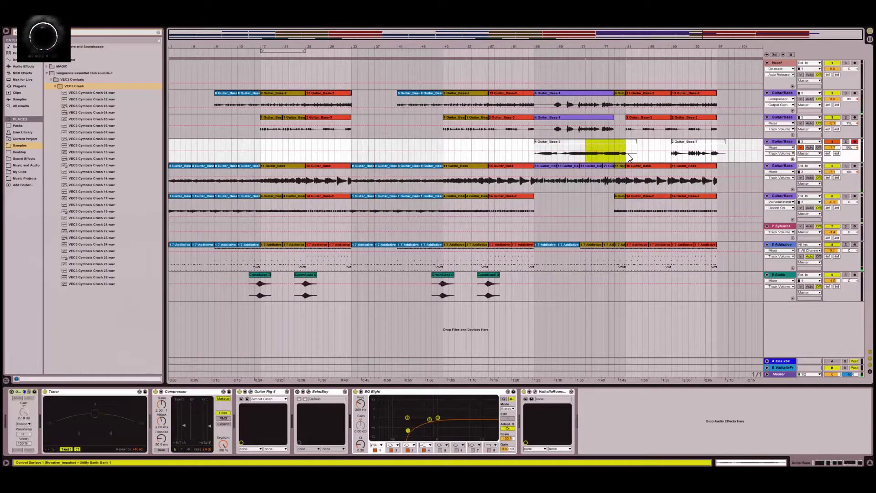
{"action": "left_click", "coordinate": [539, 150]}
{"action": "key", "text": "ctrl+v"}
{"action": "left_click", "coordinate": [535, 151]}
{"action": "key", "text": "ctrl+v"}
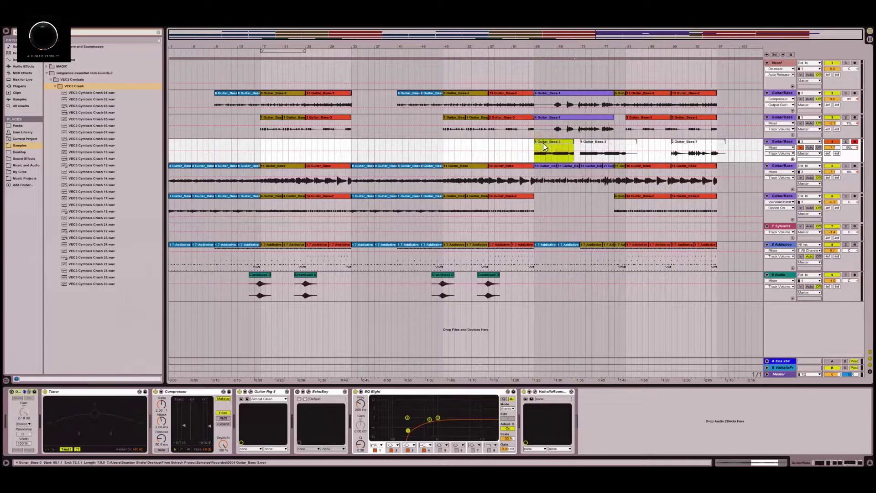
{"action": "key", "text": "ctrl+d"}
{"action": "left_click", "coordinate": [626, 144]}
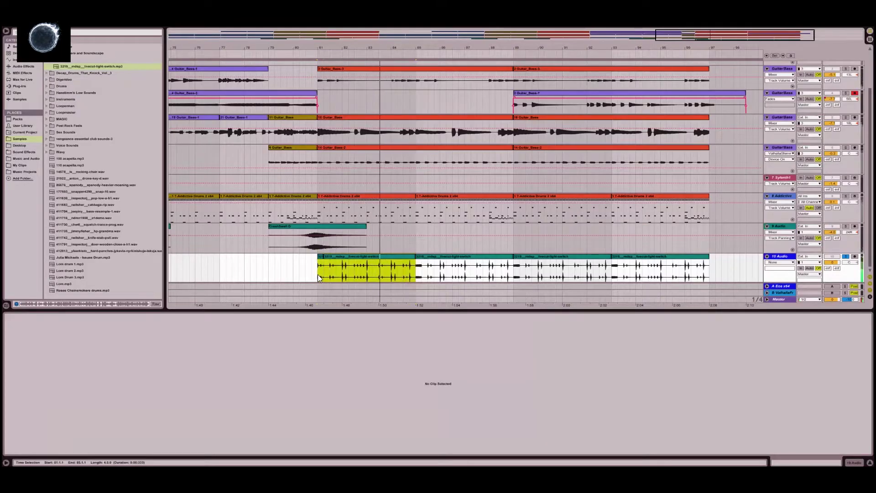
Step: Duplicate the four-bar light-switch sample clip to fill bars 81 to 97 and unsolo its track
{"action": "left_click", "coordinate": [318, 277]}
{"action": "key", "text": "ctrl+d"}
{"action": "key", "text": "ctrl+d"}
{"action": "key", "text": "ctrl+d"}
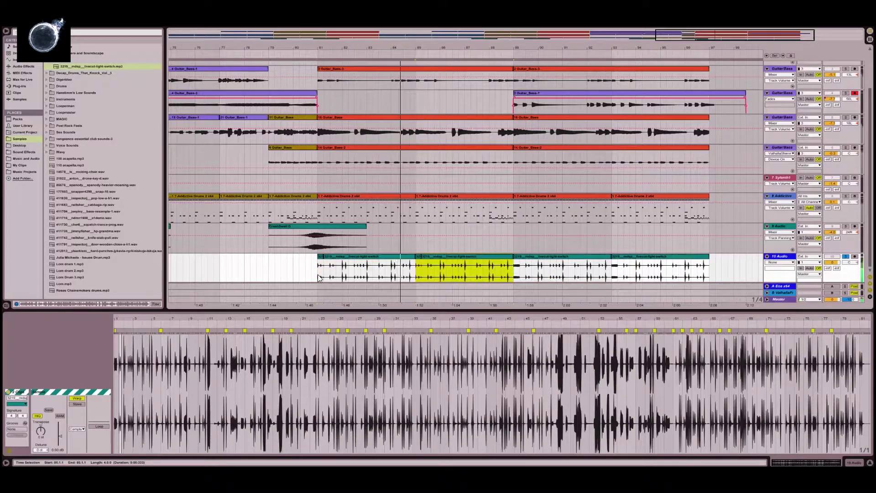
{"action": "left_click", "coordinate": [846, 257]}
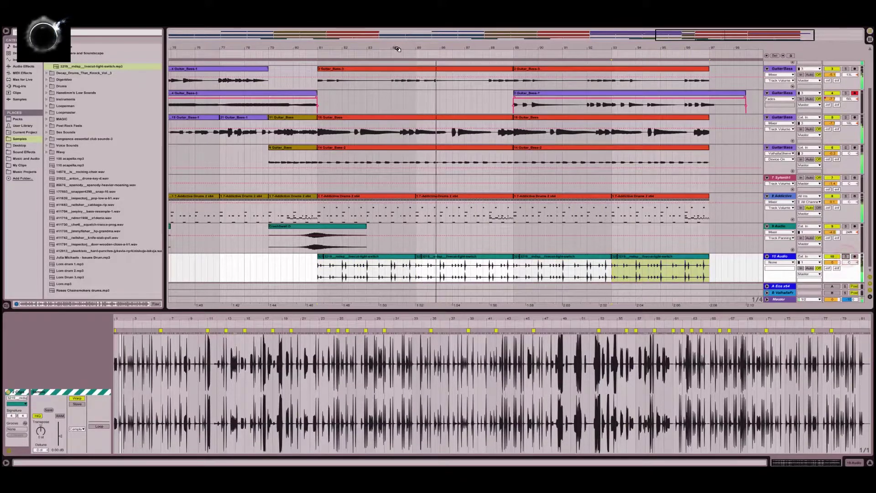
{"action": "left_click_drag", "start_coordinate": [578, 46], "coordinate": [578, 9]}
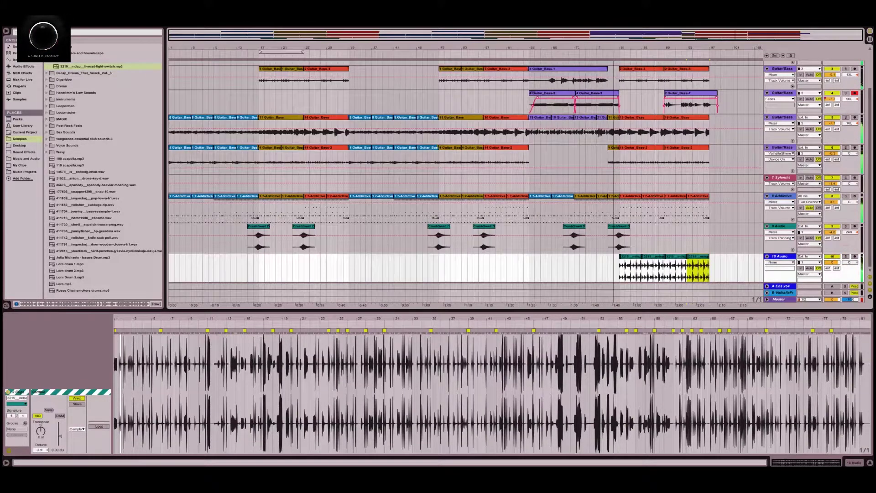
Step: Copy the light-switch sample clips from the final red section into bars 25 to 33 and bars 57 to 65
{"action": "left_click_drag", "start_coordinate": [711, 273], "coordinate": [619, 271]}
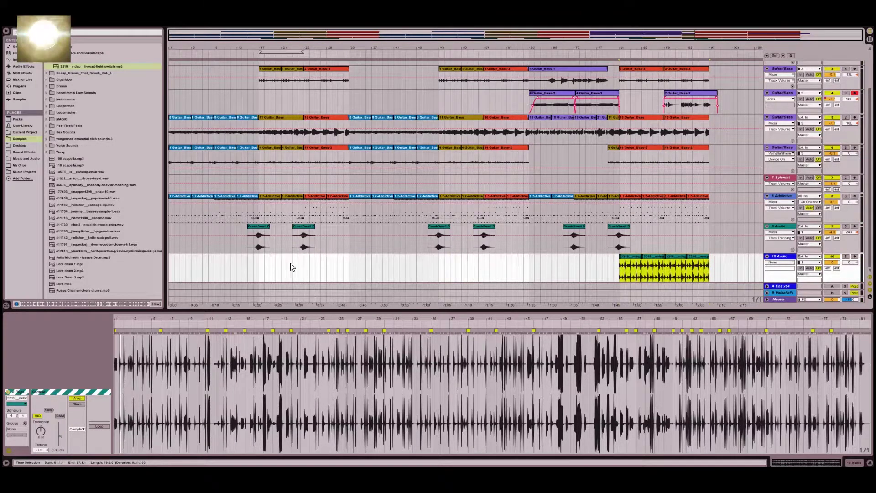
{"action": "left_click", "coordinate": [310, 270]}
{"action": "key", "text": "ctrl+v"}
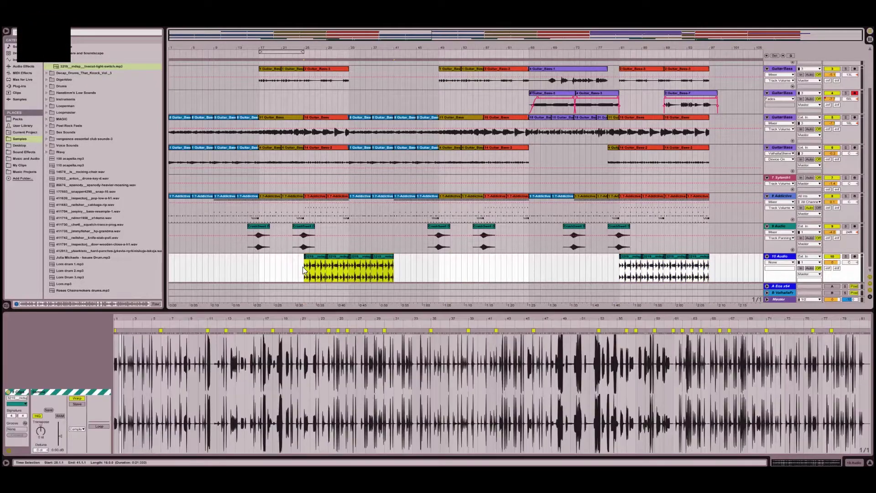
{"action": "left_click_drag", "start_coordinate": [351, 278], "coordinate": [396, 276]}
{"action": "left_click_drag", "start_coordinate": [428, 261], "coordinate": [501, 262]}
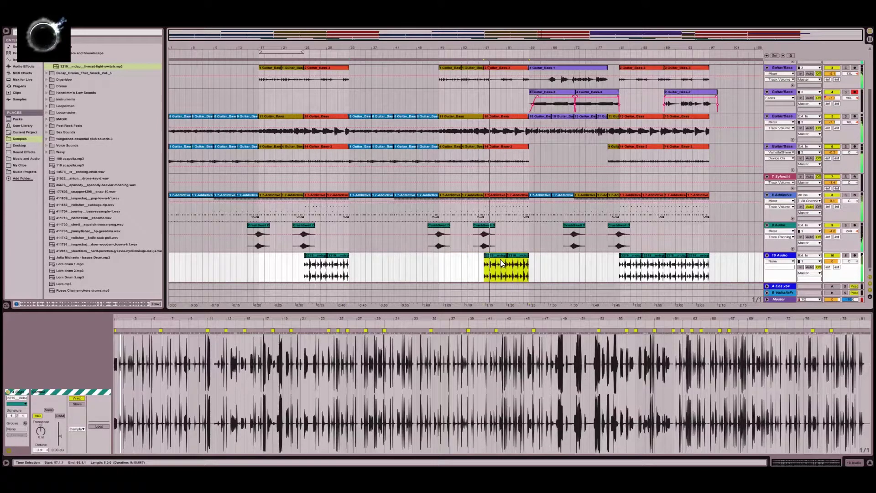